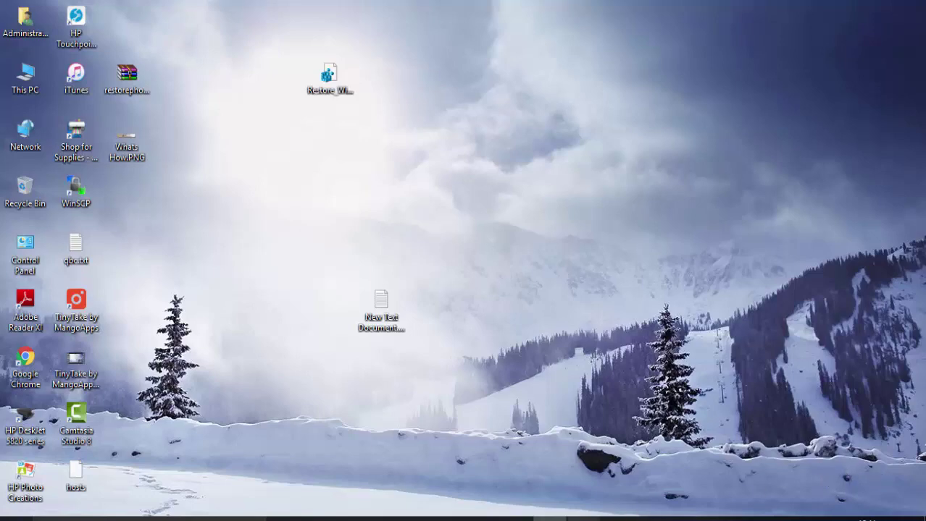
- Show the title note in New Text Document.txt, highlight part of its text, and minimise the note
click(583, 519)
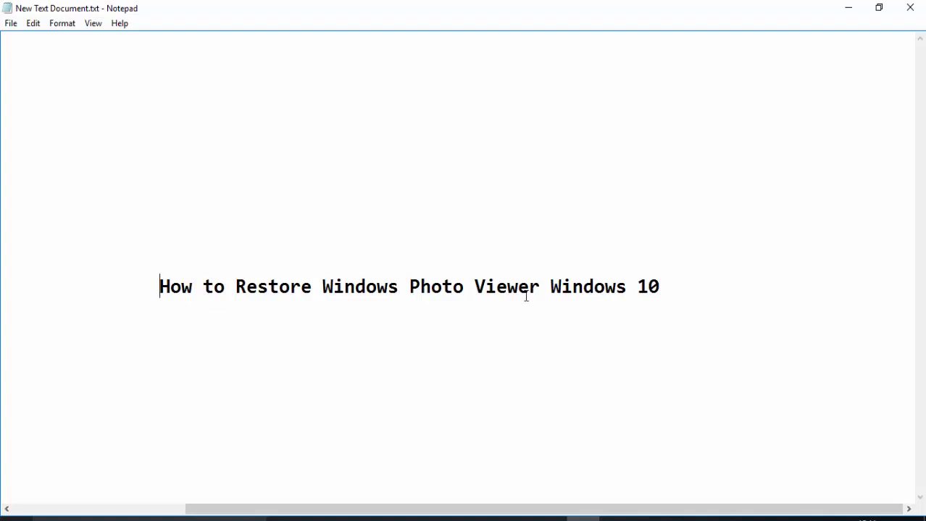
drag(627, 287, 354, 287)
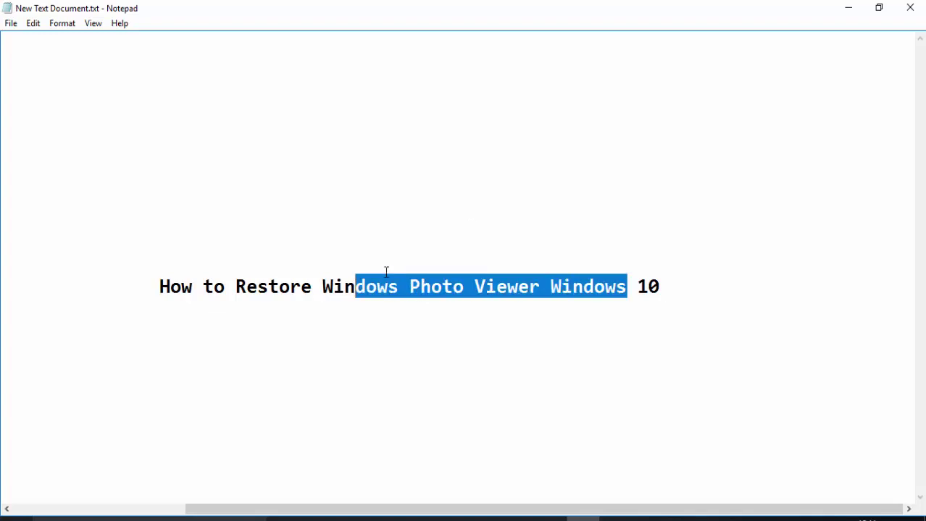
click(850, 7)
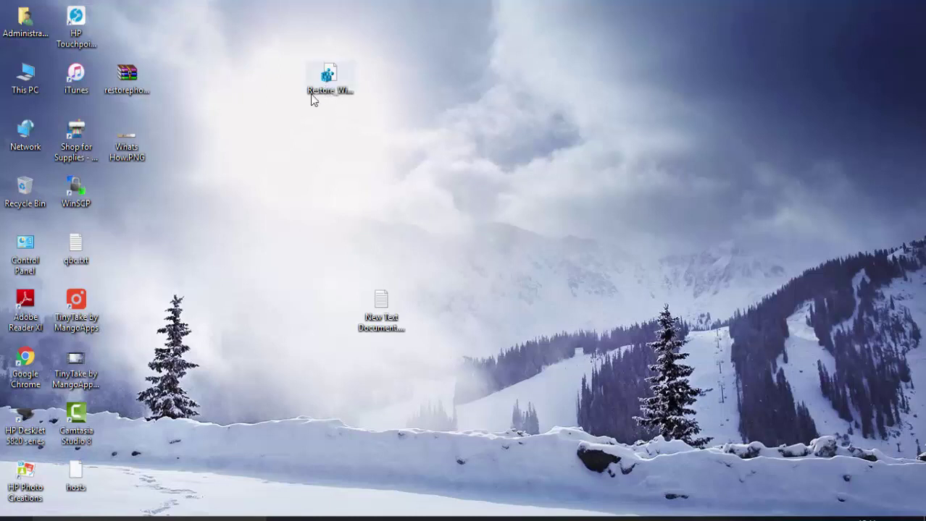
- Move the Restore_Windows_Photo_Viewer.reg file closer to the other desktop icons and select it
drag(313, 94, 263, 170)
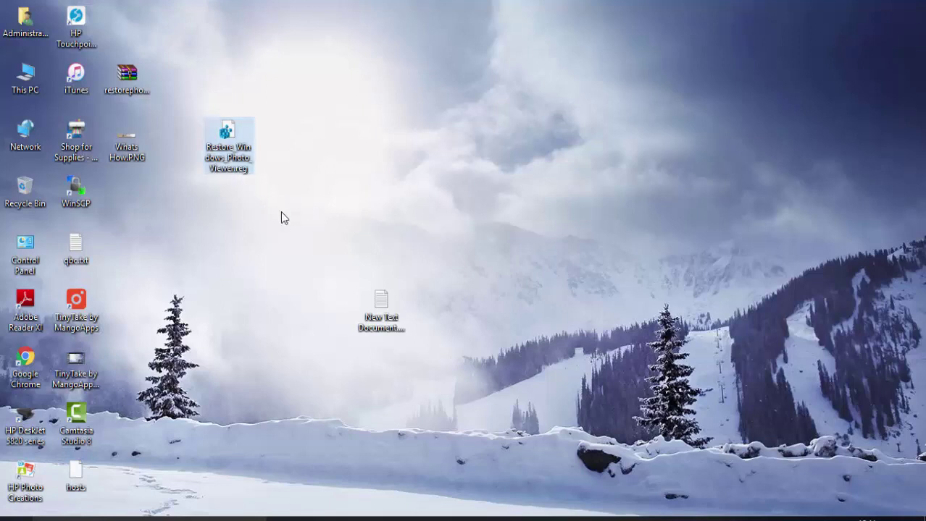
drag(280, 101, 187, 204)
- Try to run the Restore_Windows_Photo_Viewer.reg file from the desktop
double_click(229, 156)
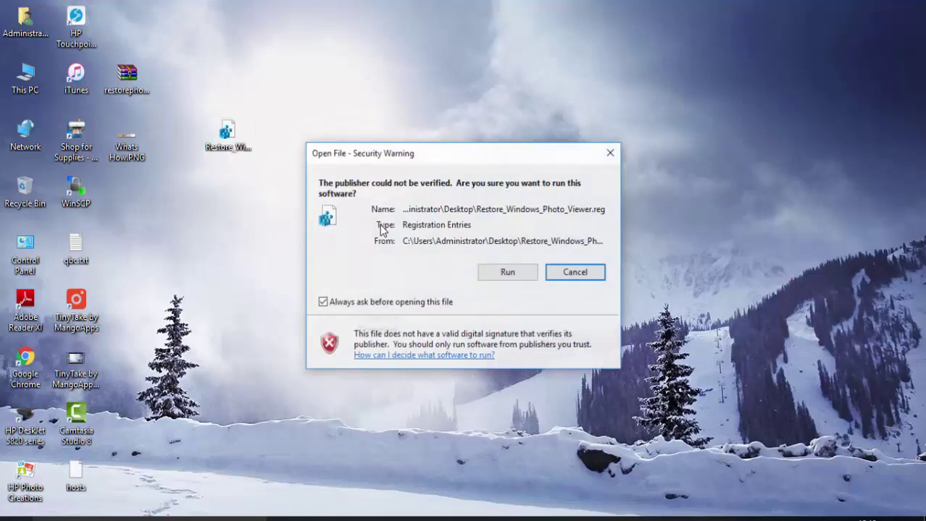
click(508, 272)
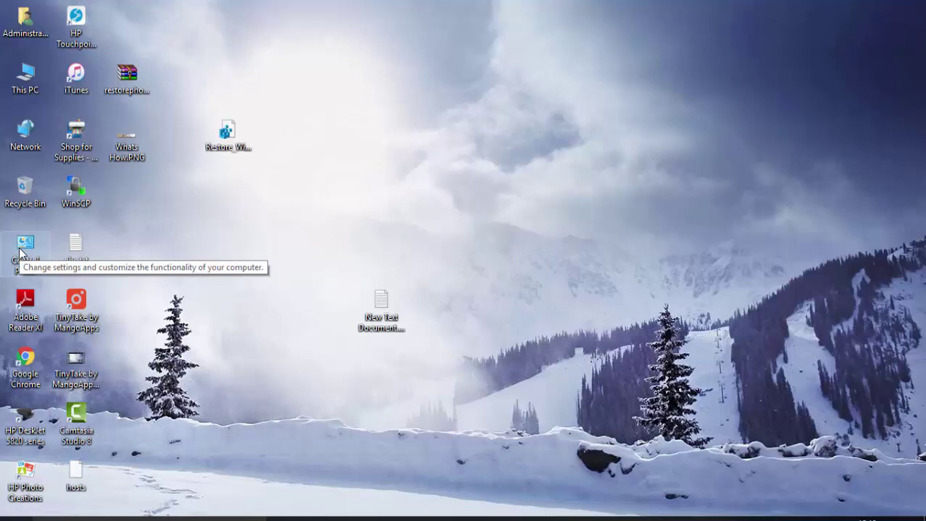
- Check which apps Windows Settings offers as the default photo viewer, and close Settings without choosing one
key(super)
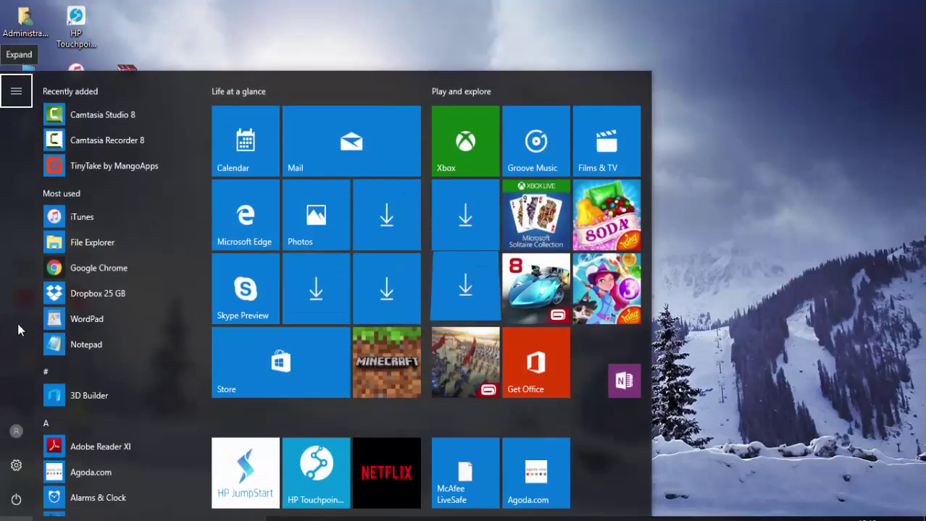
click(15, 475)
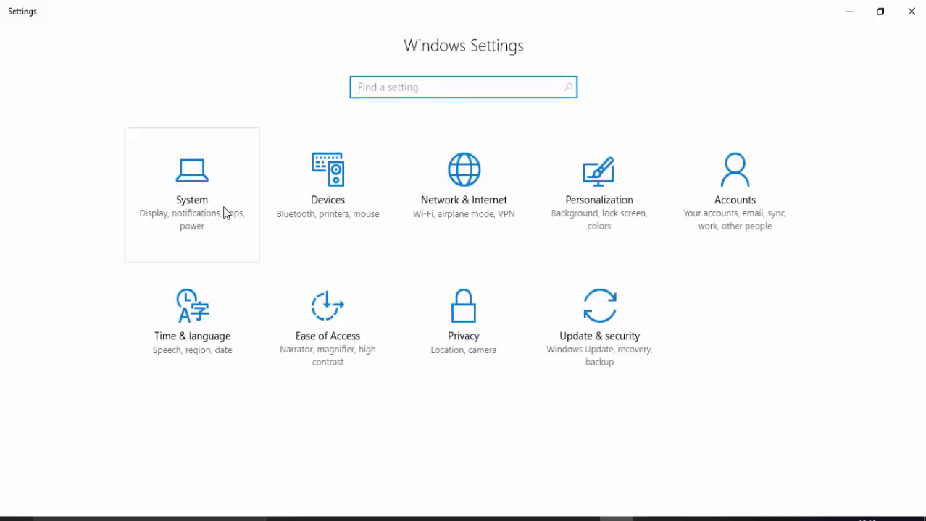
click(200, 208)
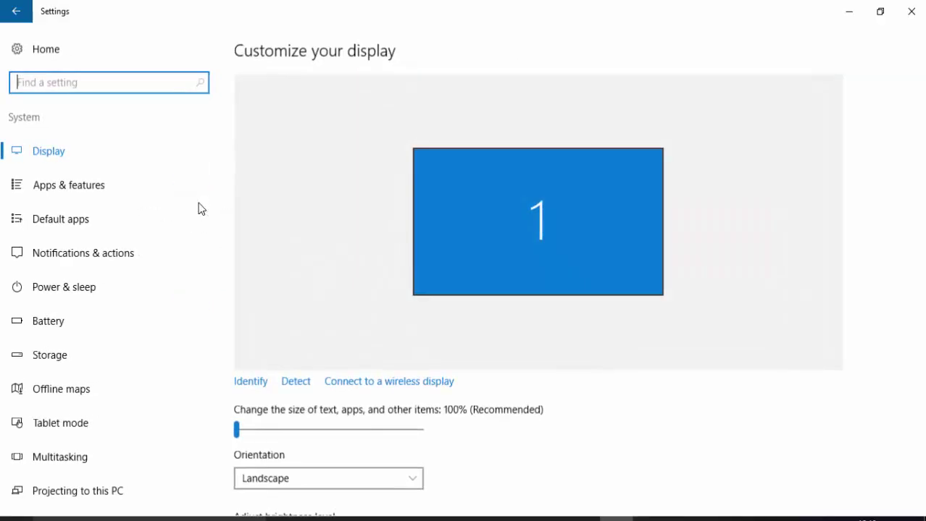
click(73, 226)
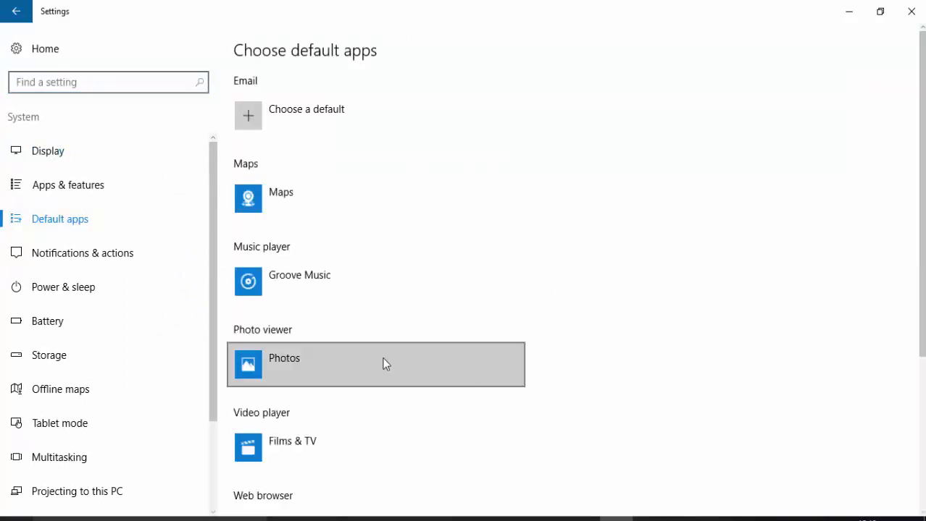
click(364, 370)
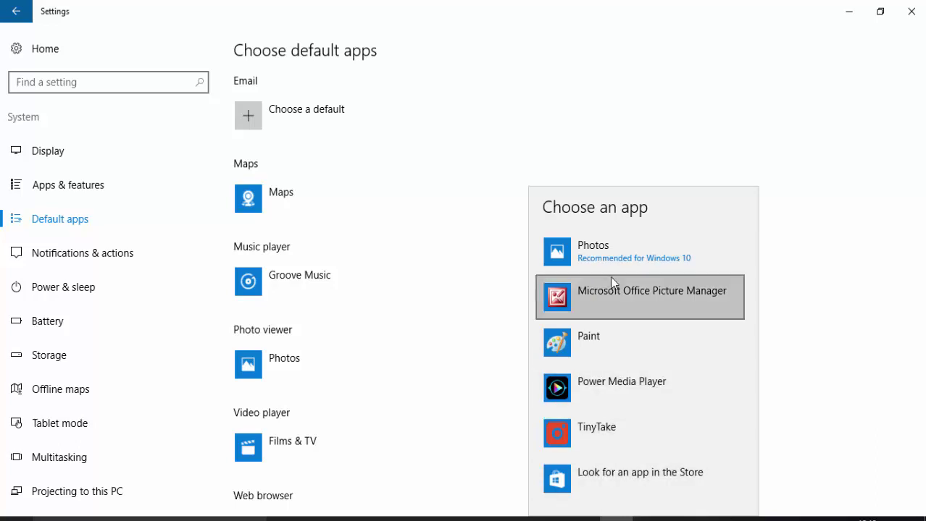
click(910, 13)
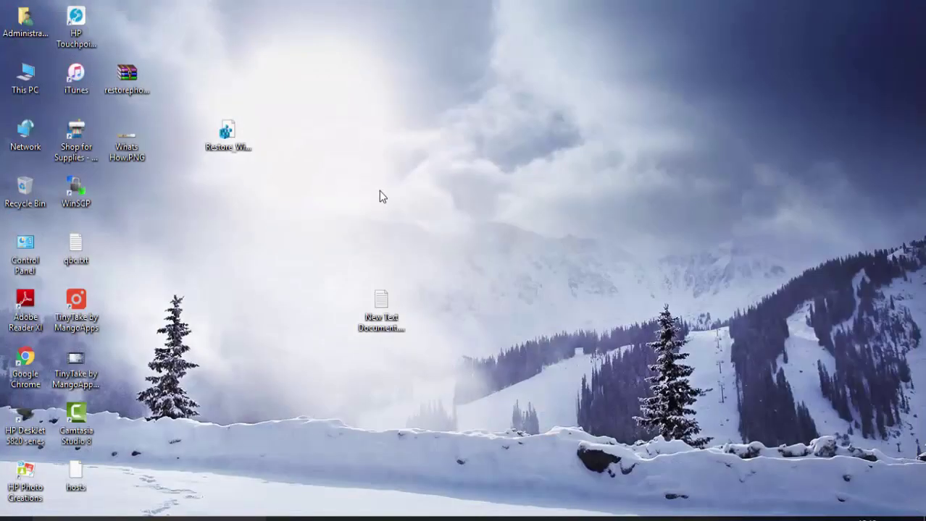
- Run Restore_Windows_Photo_Viewer.reg and add its entries to the registry, accepting the security and registry prompts
double_click(227, 141)
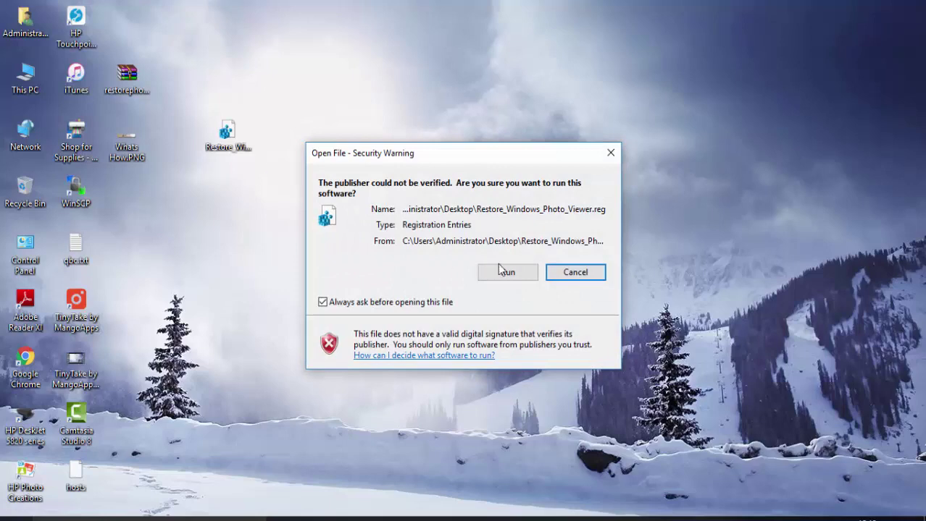
click(505, 272)
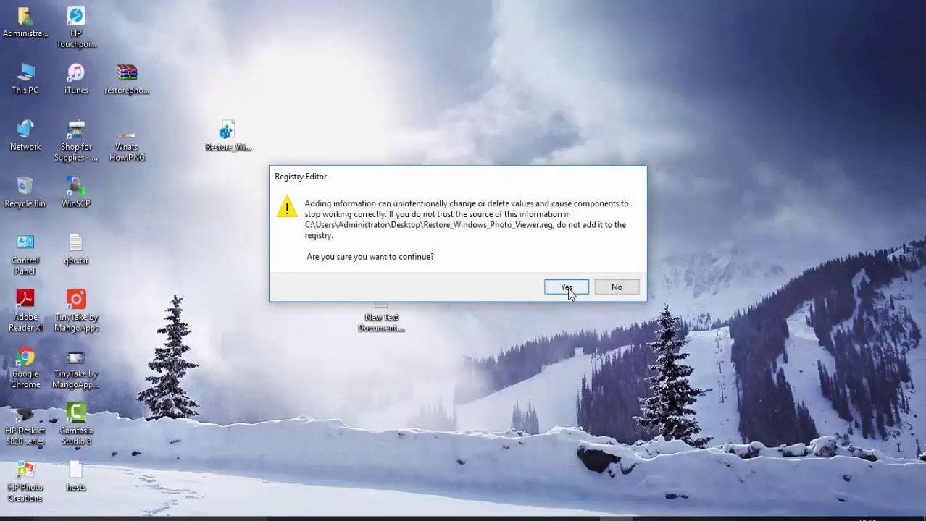
click(567, 288)
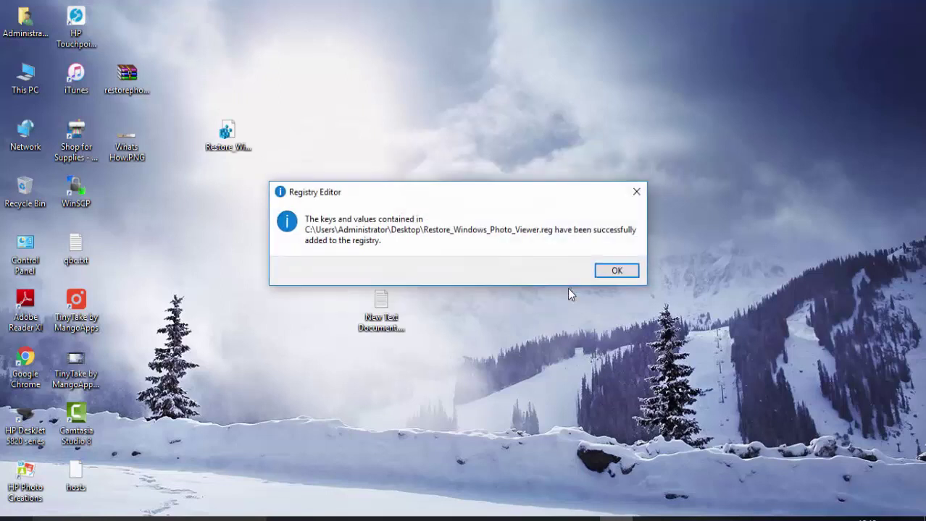
click(618, 273)
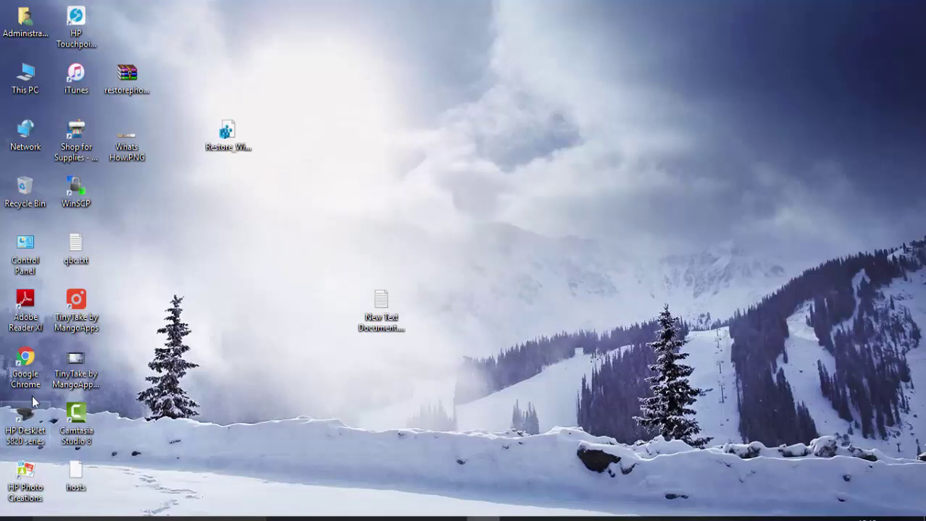
- Set Windows Photo Viewer as the default photo viewer in the Windows default apps settings, and close Settings
key(super)
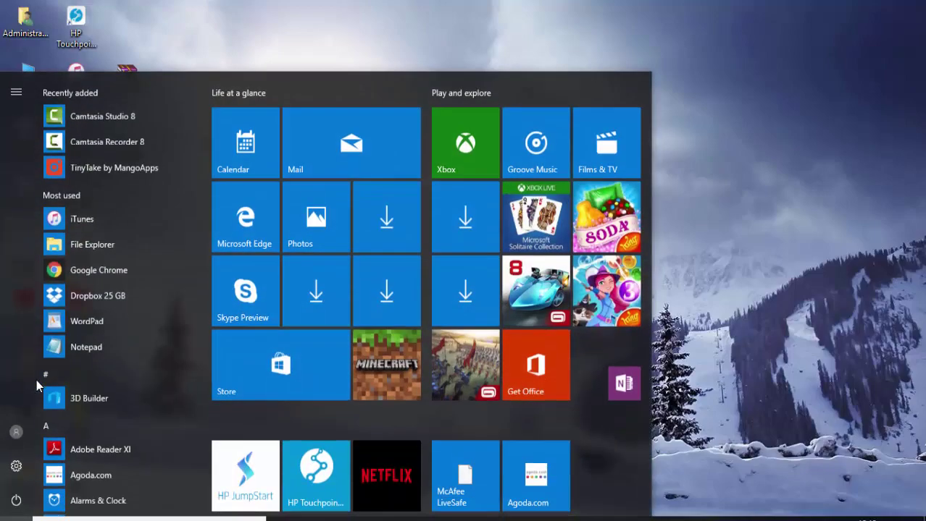
click(8, 469)
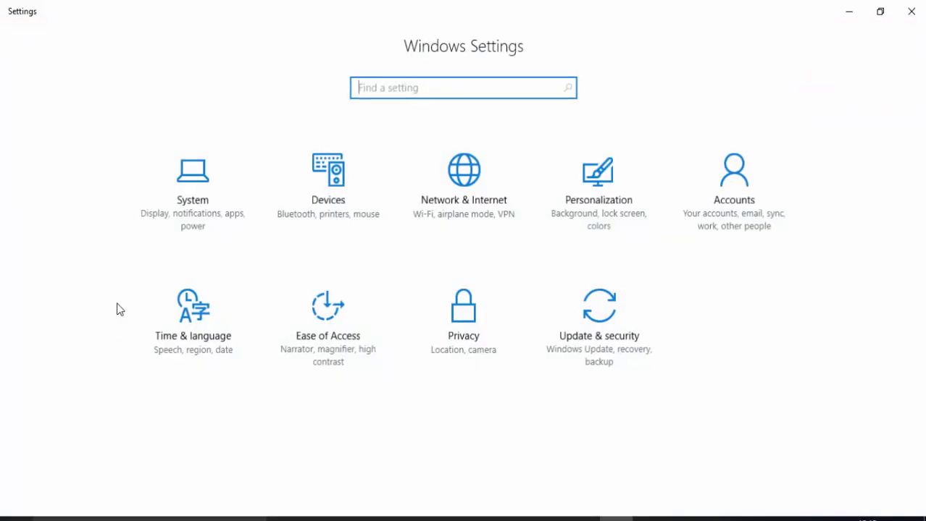
click(192, 207)
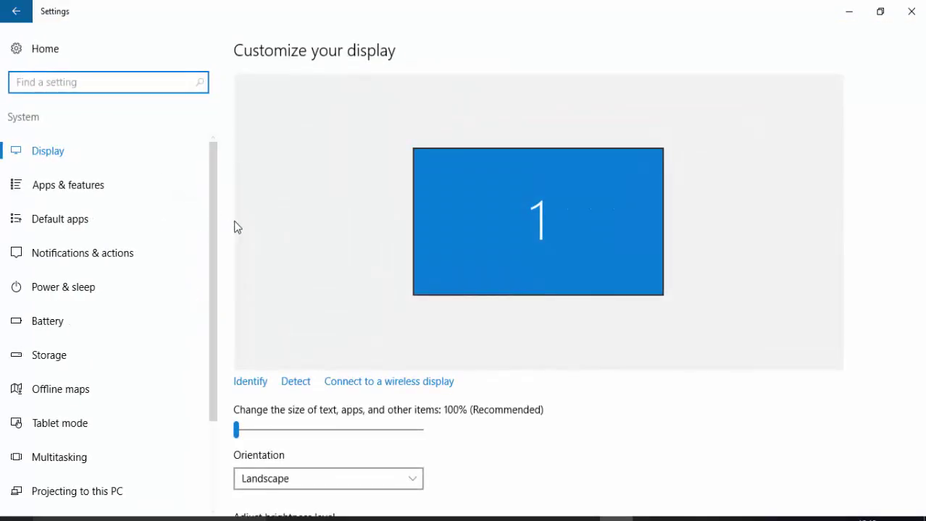
click(97, 229)
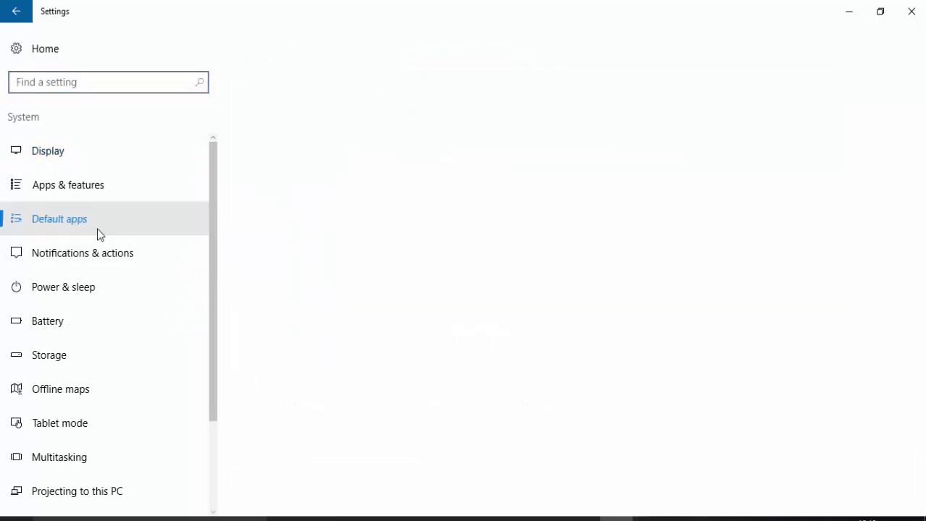
click(297, 369)
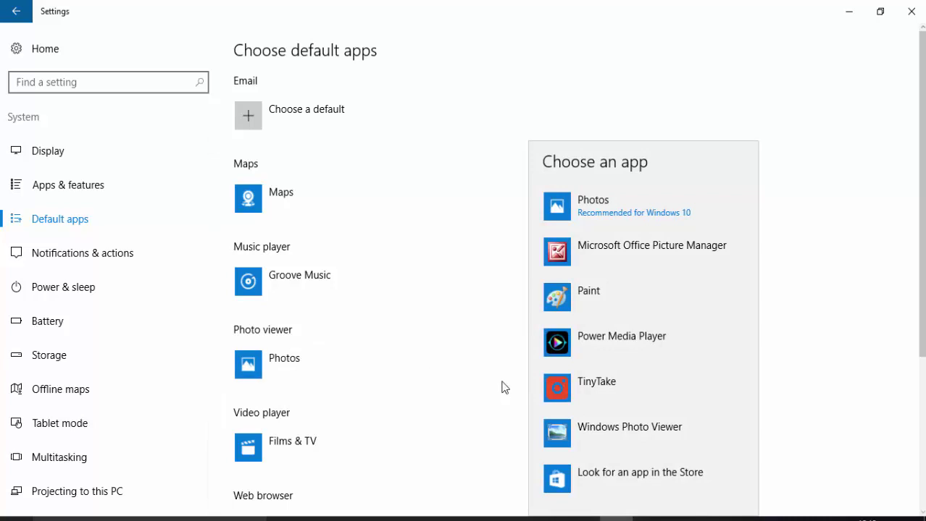
click(601, 435)
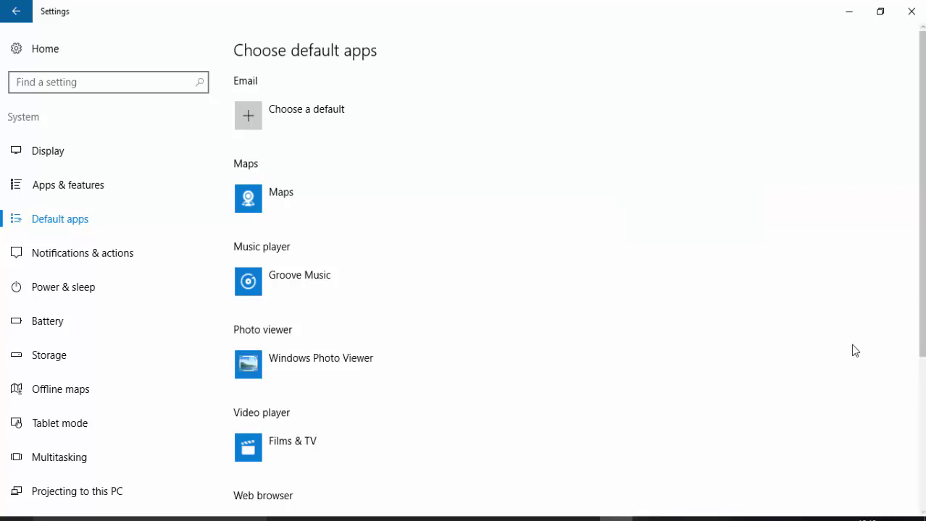
scroll(922, 322, down, 5)
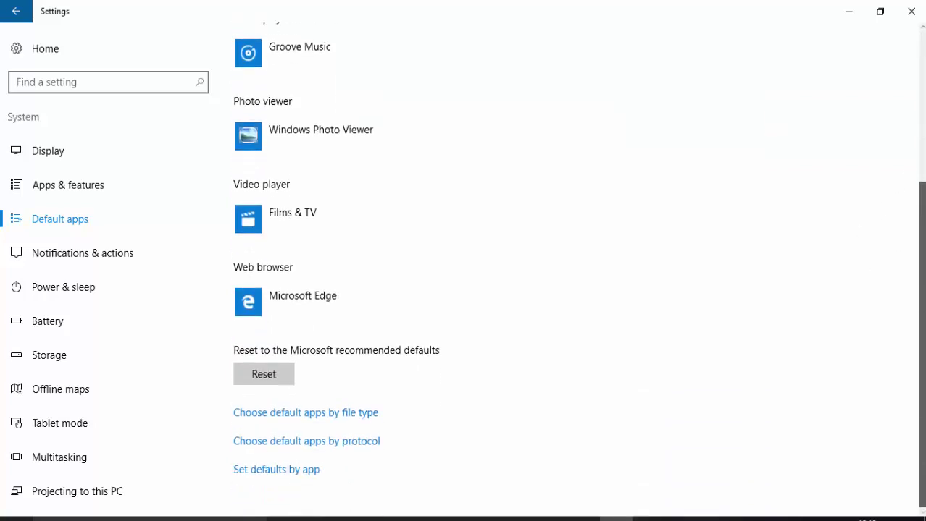
scroll(922, 392, up, 5)
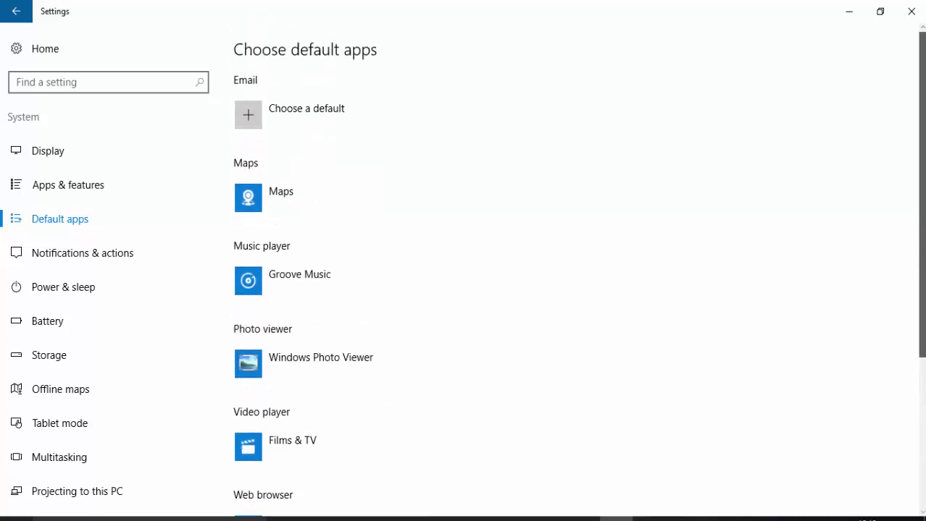
click(911, 11)
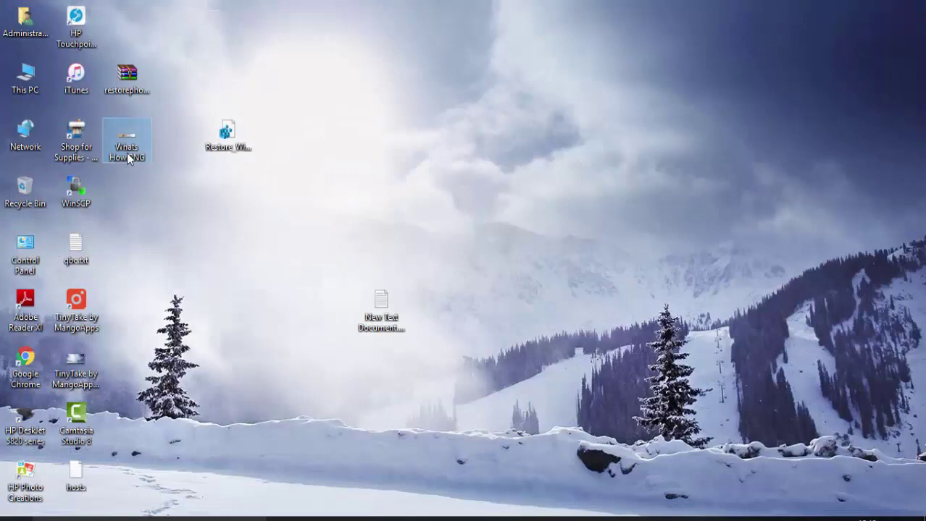
- Open the Whats How.PNG image from the desktop to check its default viewer, and close it
double_click(127, 153)
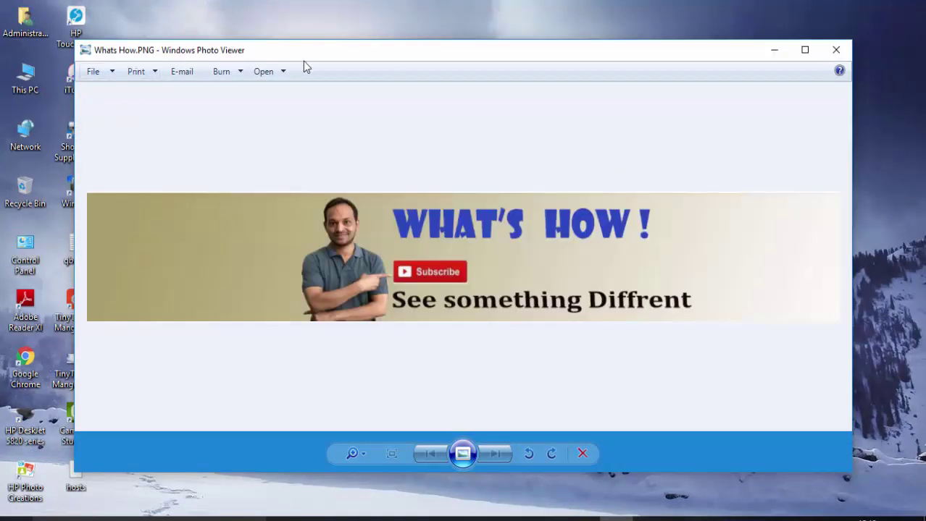
click(832, 53)
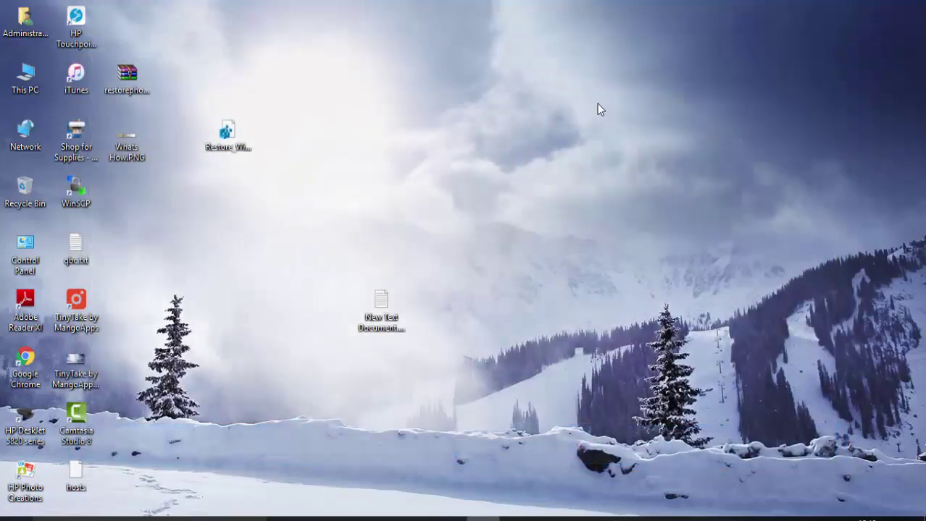
- Set Windows Photo Viewer as default for all its file types through Default Programs in Control Panel, and close the window
double_click(18, 260)
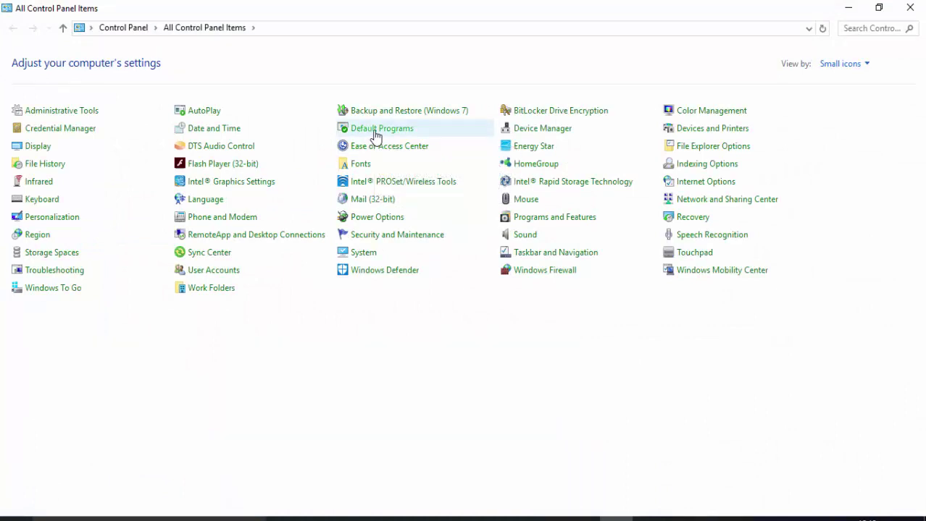
click(375, 134)
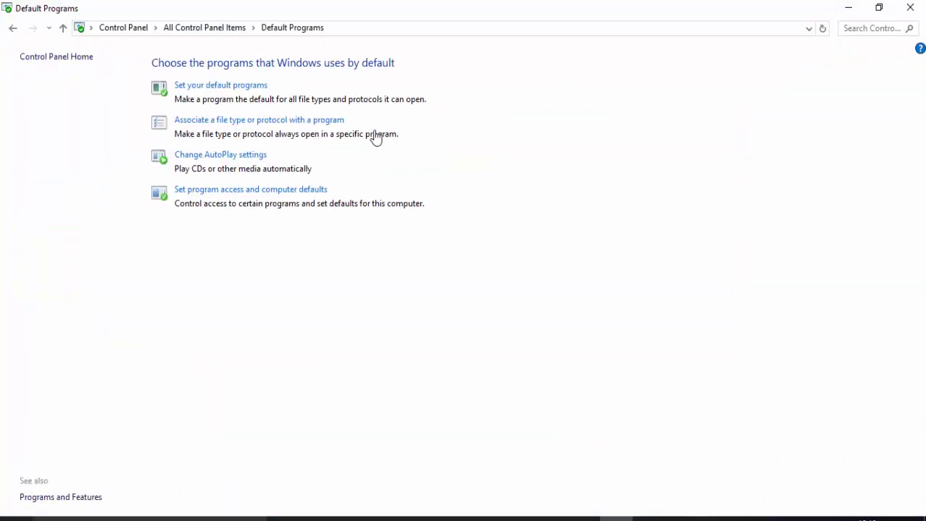
click(222, 87)
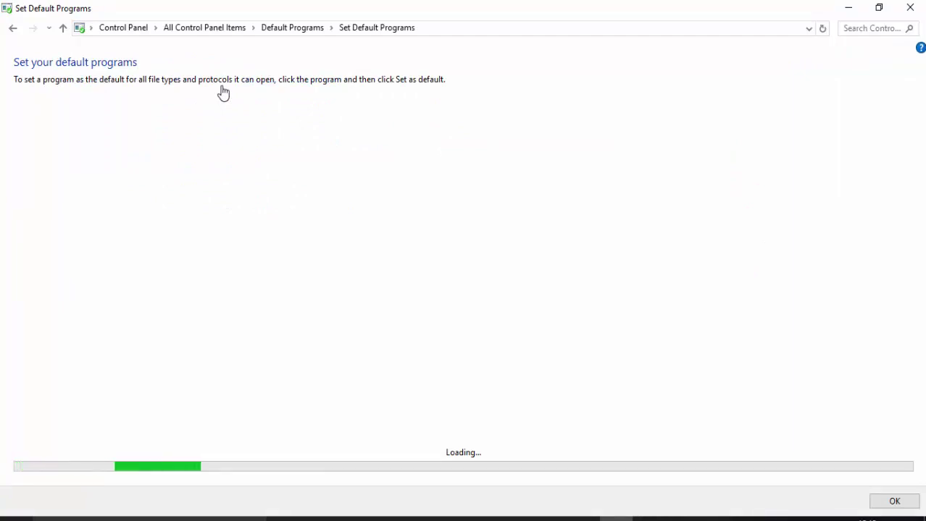
click(879, 8)
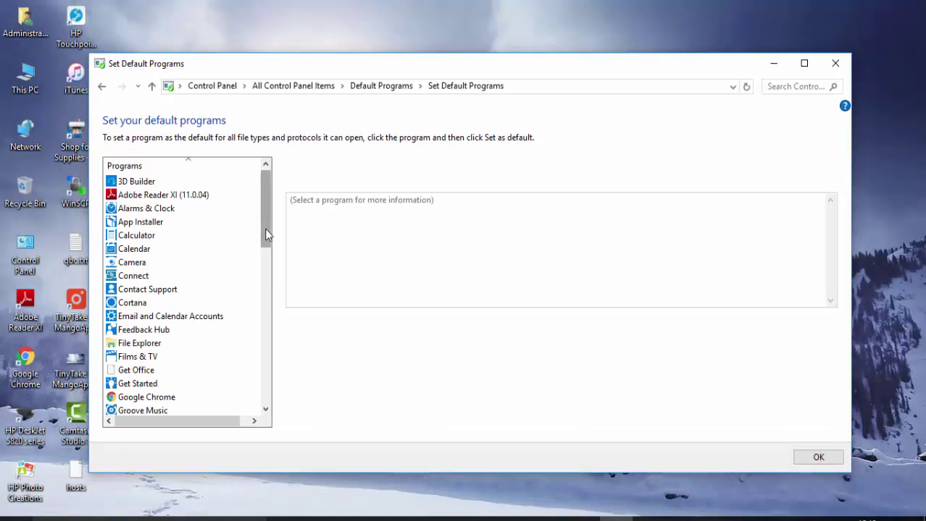
drag(264, 229, 268, 371)
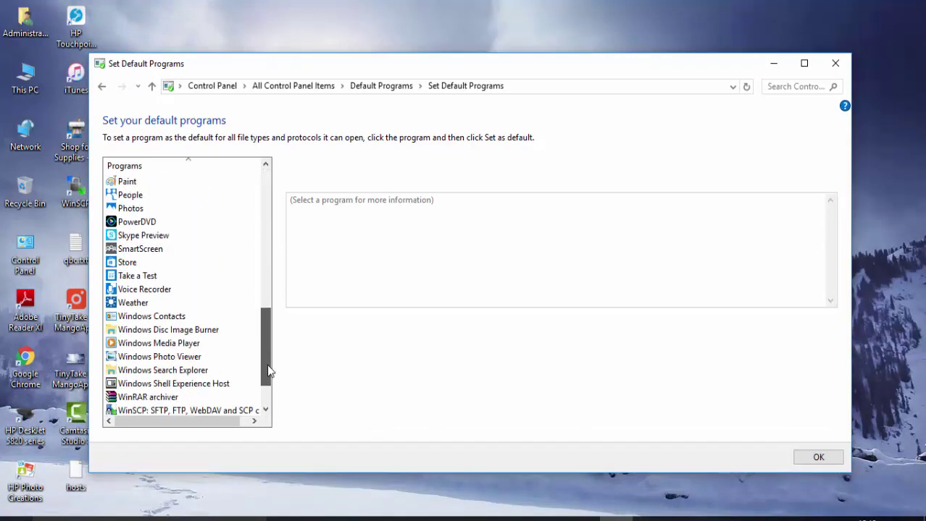
click(180, 360)
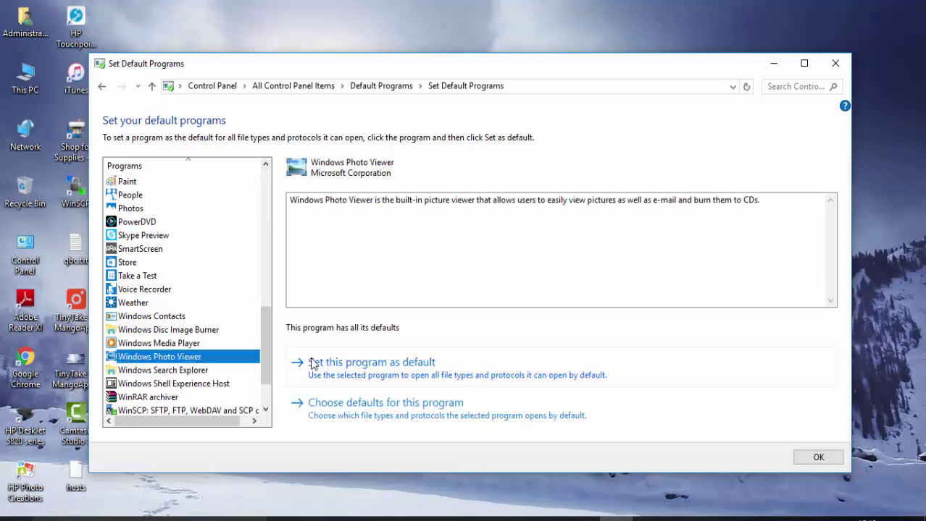
click(357, 366)
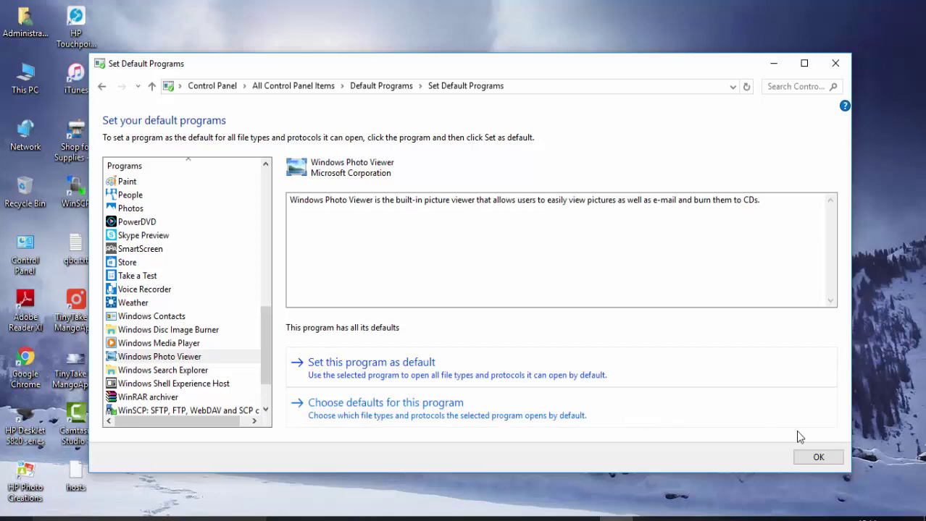
click(817, 460)
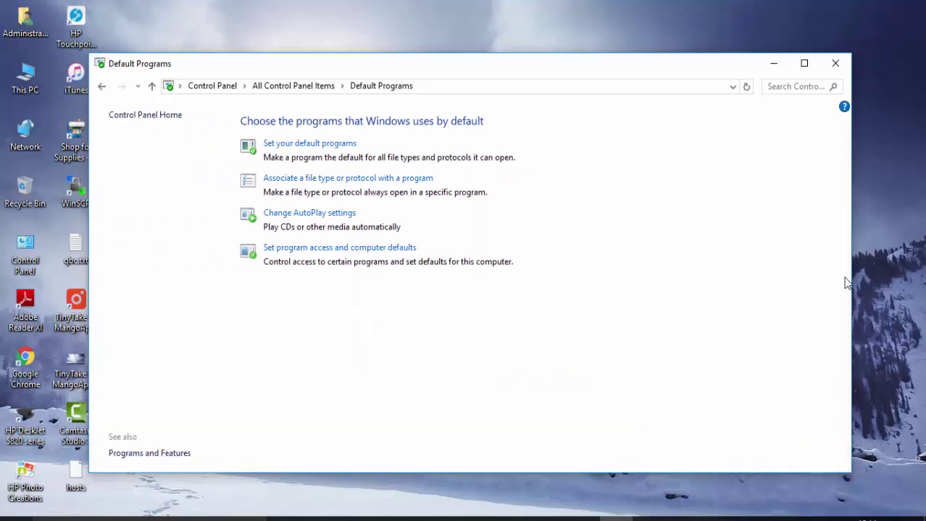
click(836, 65)
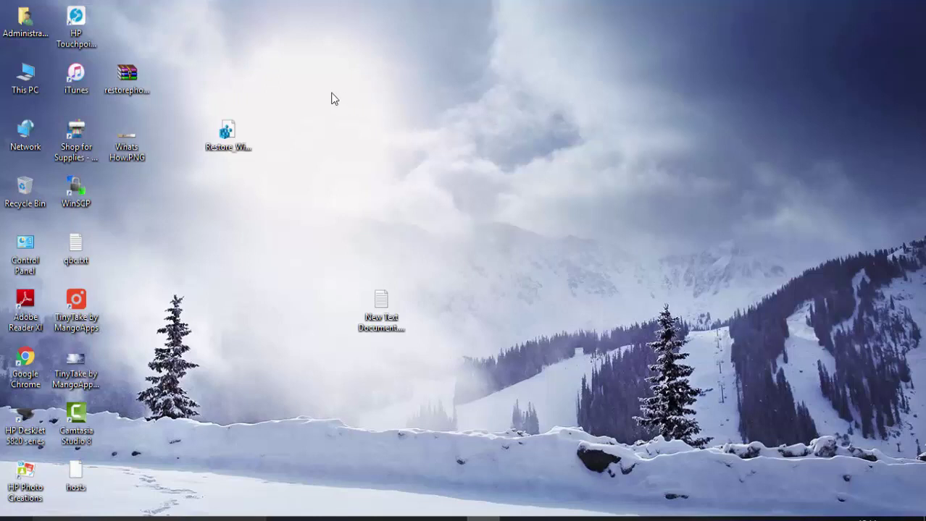
drag(294, 92, 191, 177)
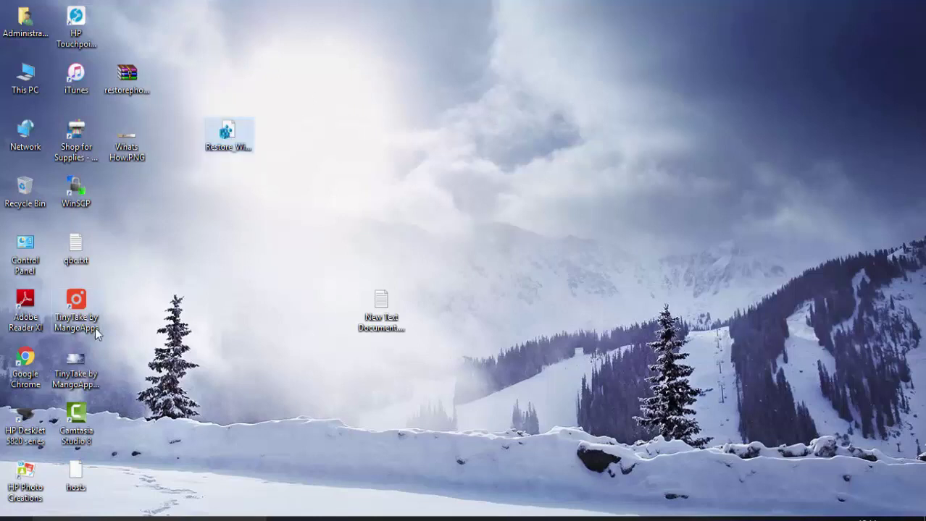